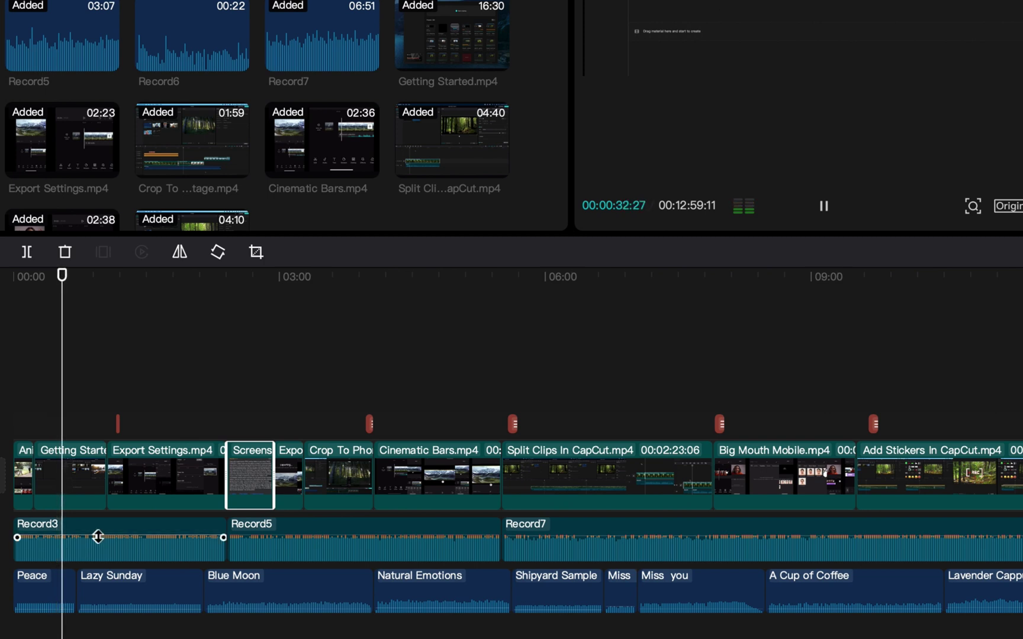
- Raise the Record3 voiceover clip's volume line to roughly 18.9 dB
drag(98, 537, 101, 518)
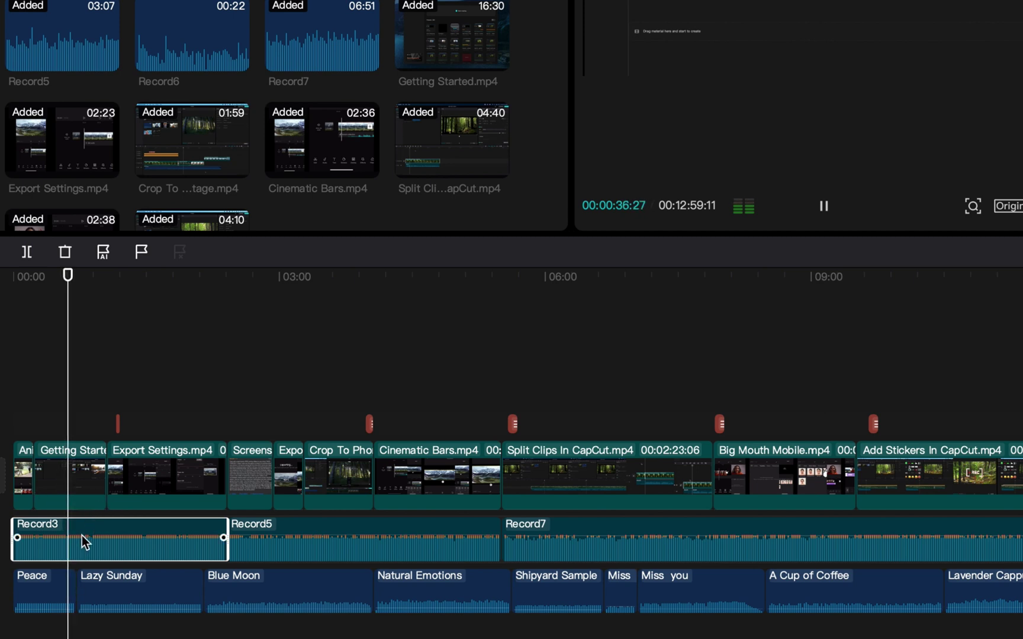
drag(82, 534, 81, 537)
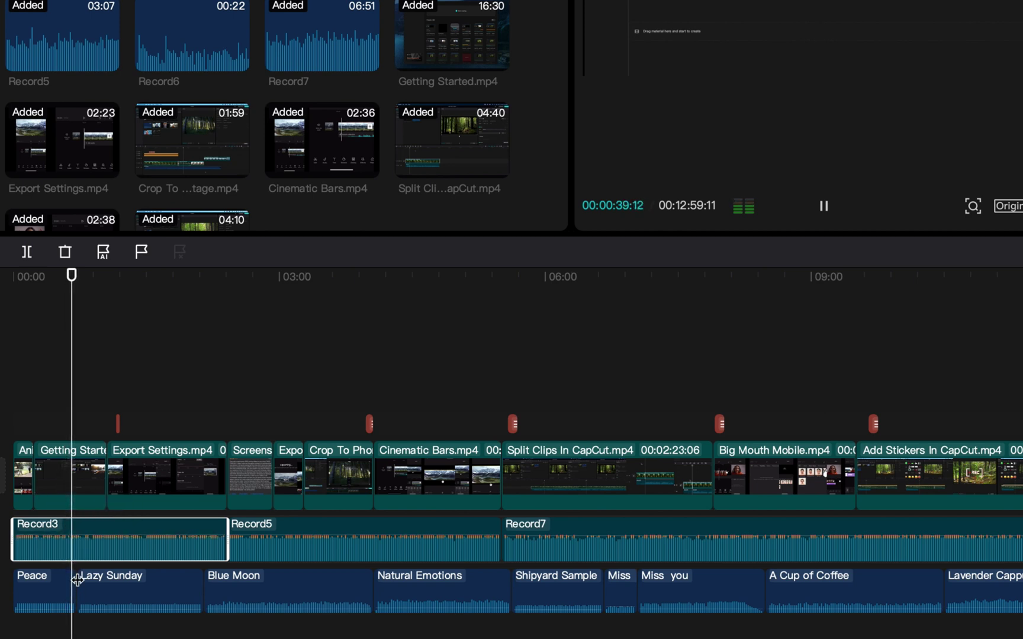
- Drag the Lazy Sunday music clip's volume line up from about -24 dB
click(107, 591)
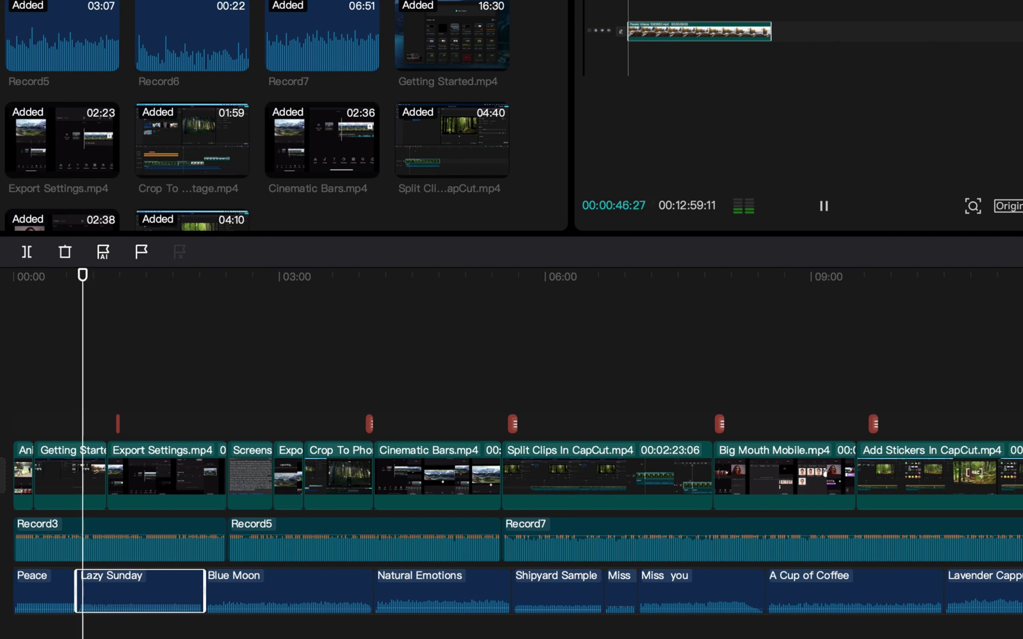
scroll(599, 480, up, 5)
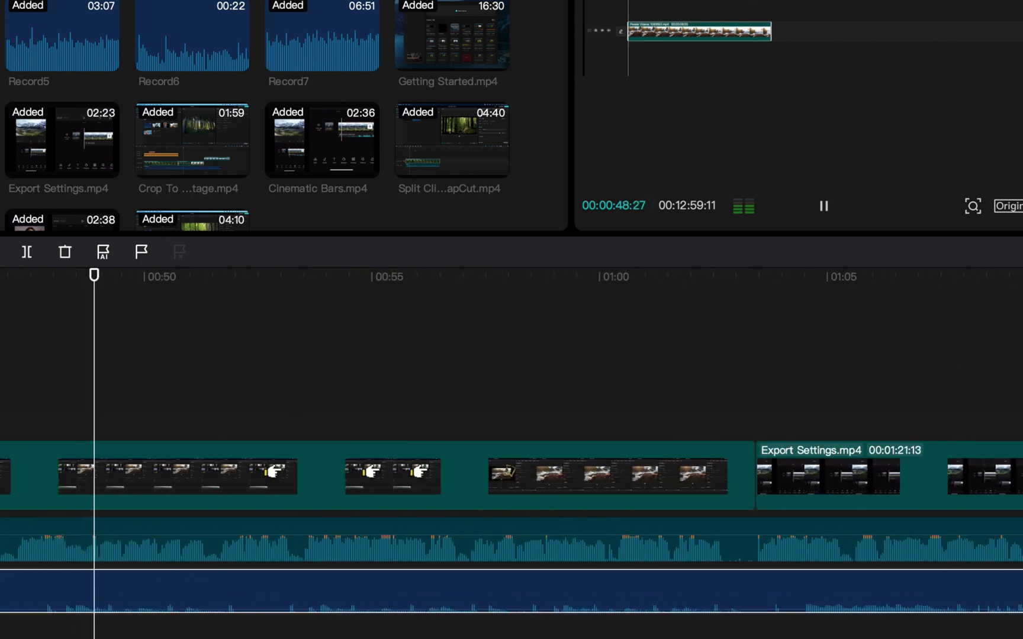
scroll(599, 479, up, 5)
scroll(599, 479, up, 3)
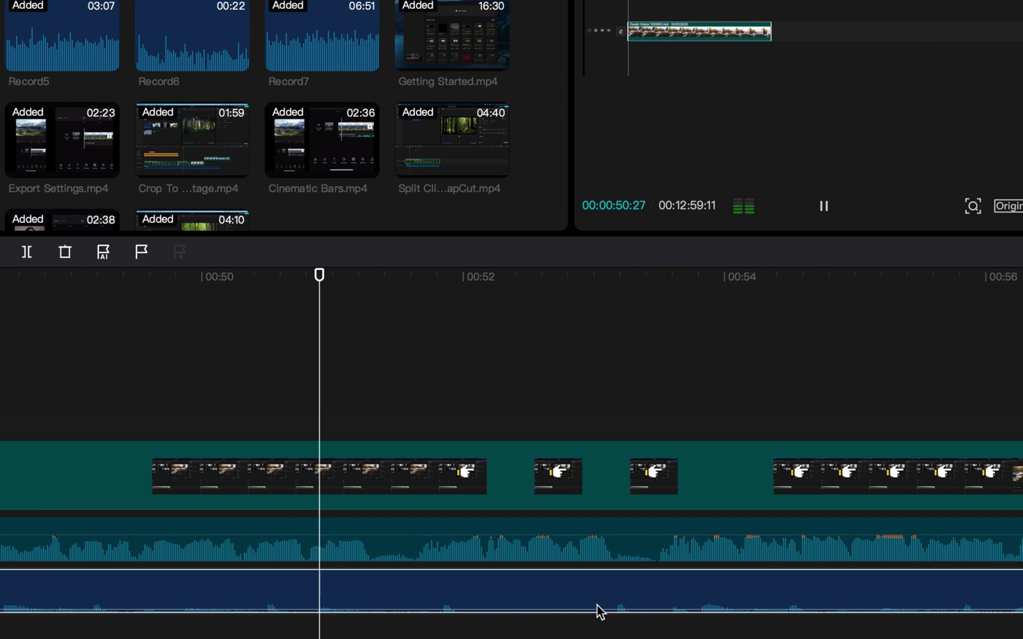
drag(599, 612, 596, 607)
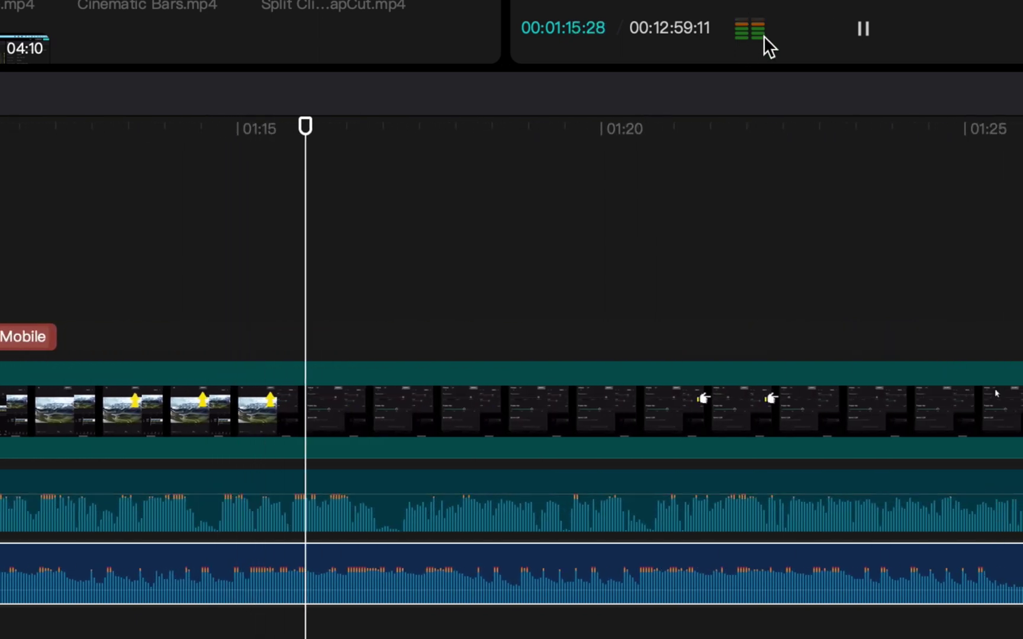
- Pull the Lazy Sunday music down to about -8.8 dB and zoom the timeline out
drag(848, 548, 848, 605)
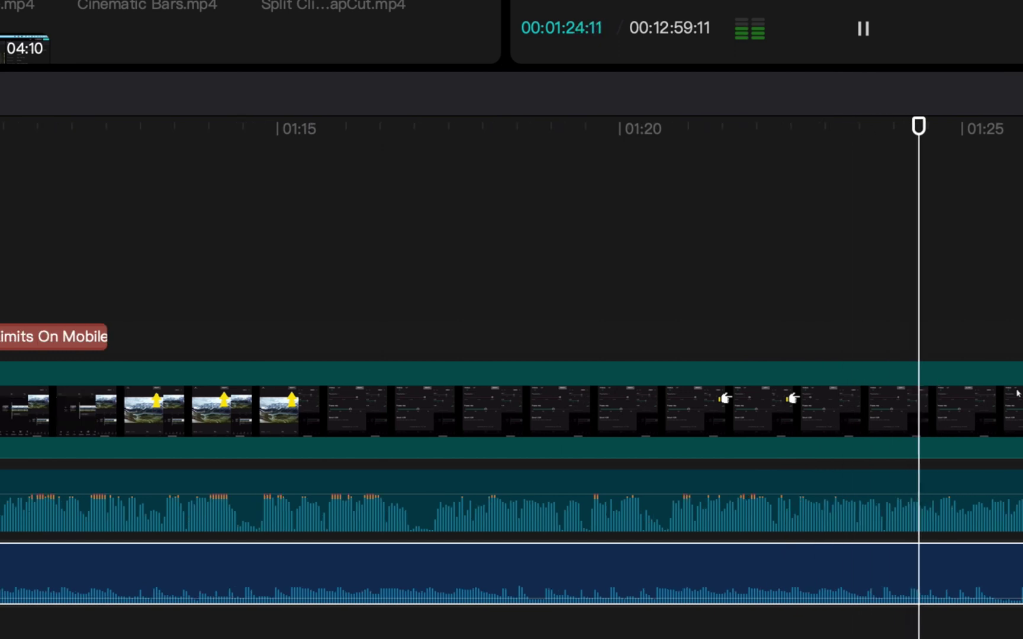
key(ctrl+minus)
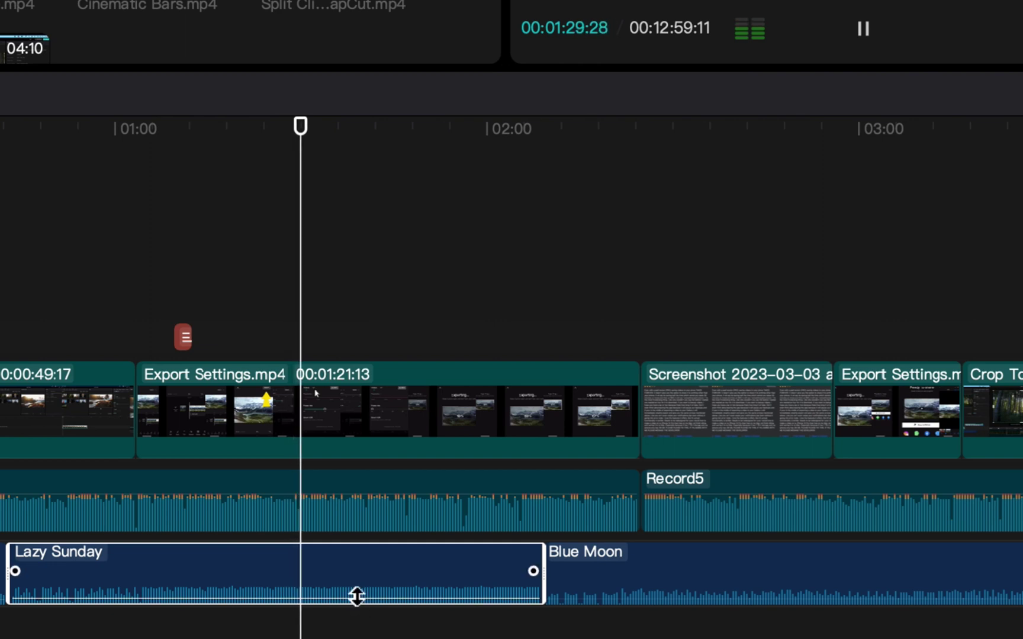
- Drag the Lazy Sunday music volume line down to -19.1 dB
drag(356, 593, 356, 600)
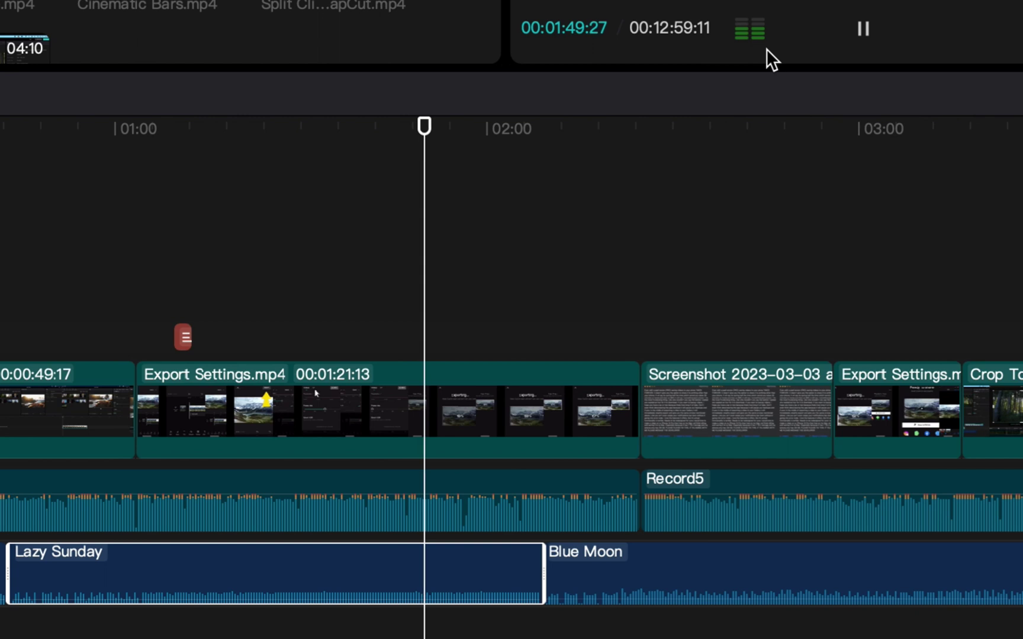
- Pause CapCut playback at about 1:57 and bring up QuickTime Player
click(865, 30)
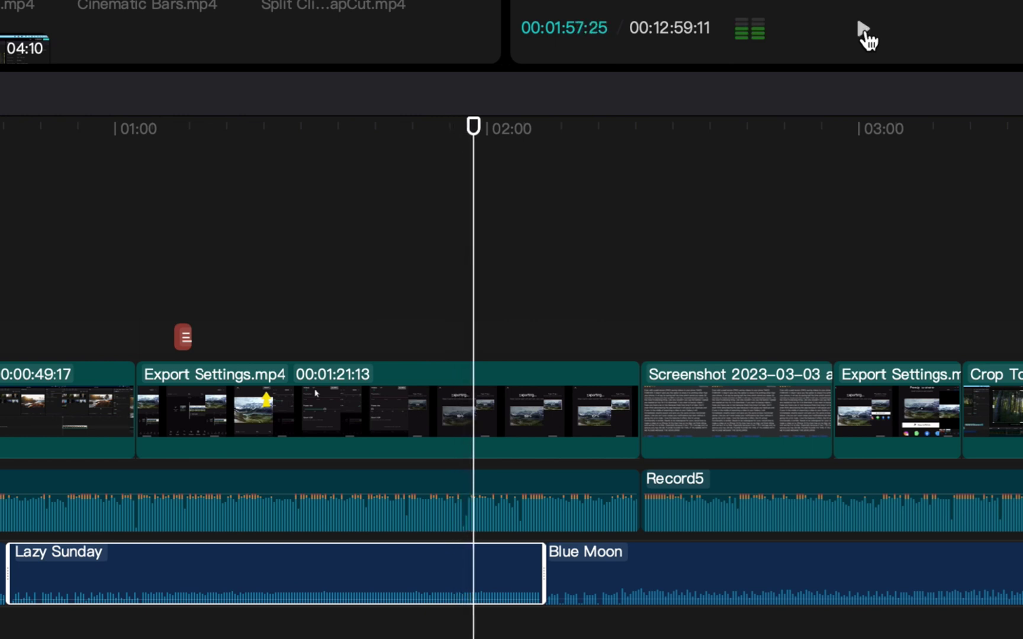
mouse_move(658, 631)
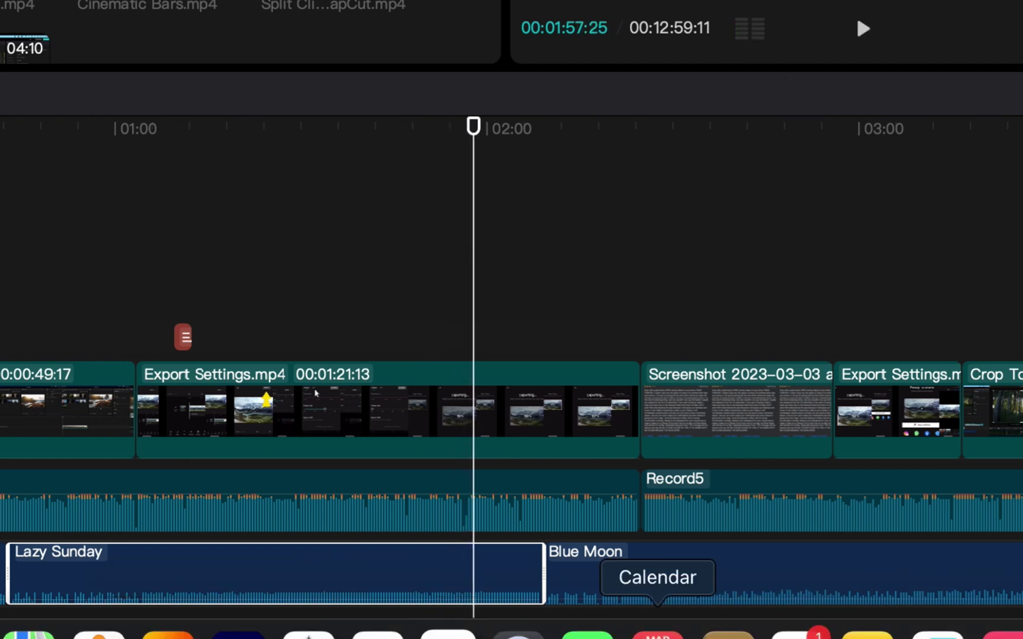
click(586, 631)
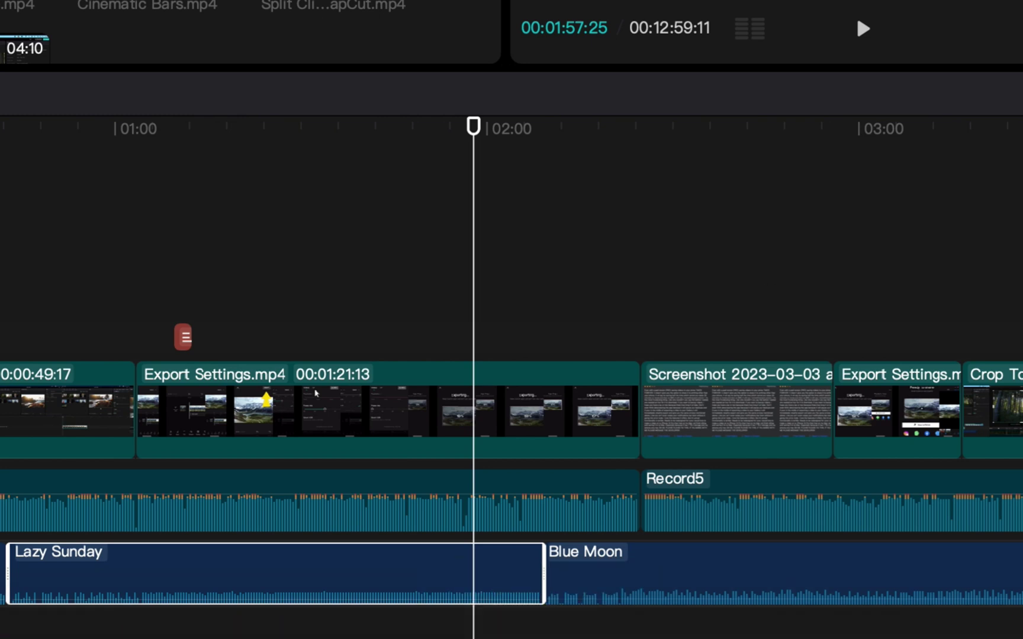